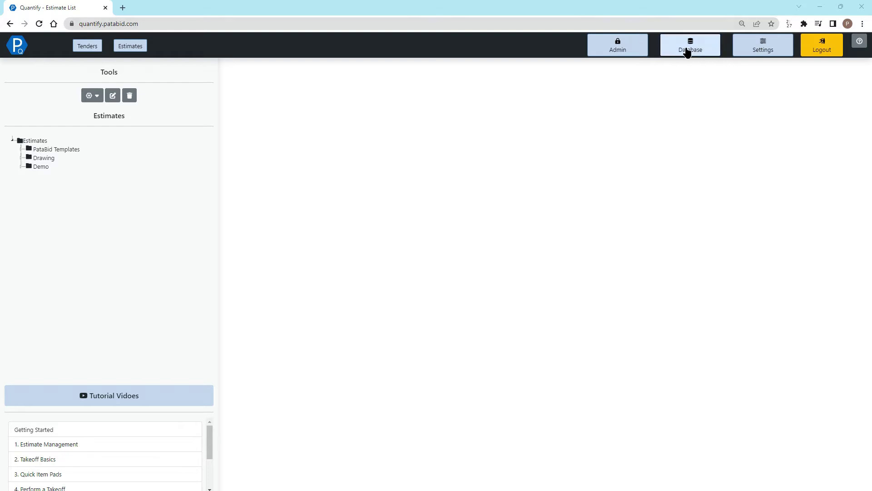
Open the database Item Editor in a new tab showing the Quantify Database.
click(688, 51)
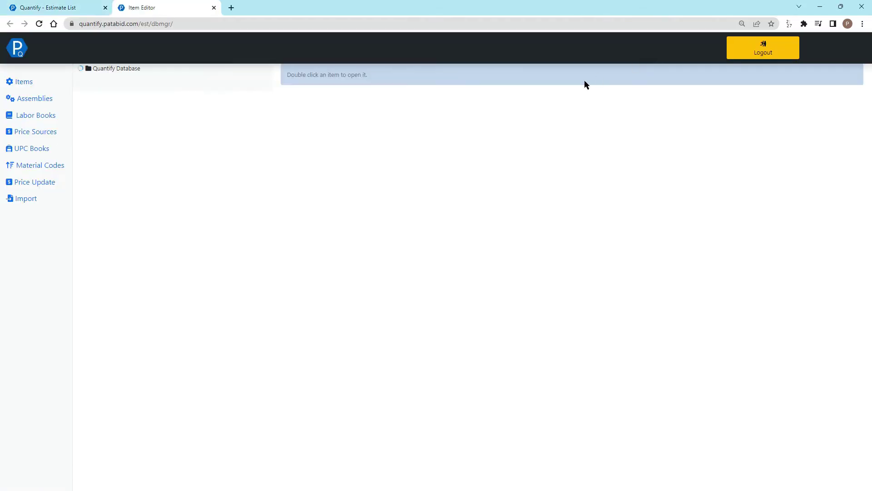
On the Price Update page, create and save a new supplier profile named CES.
click(36, 186)
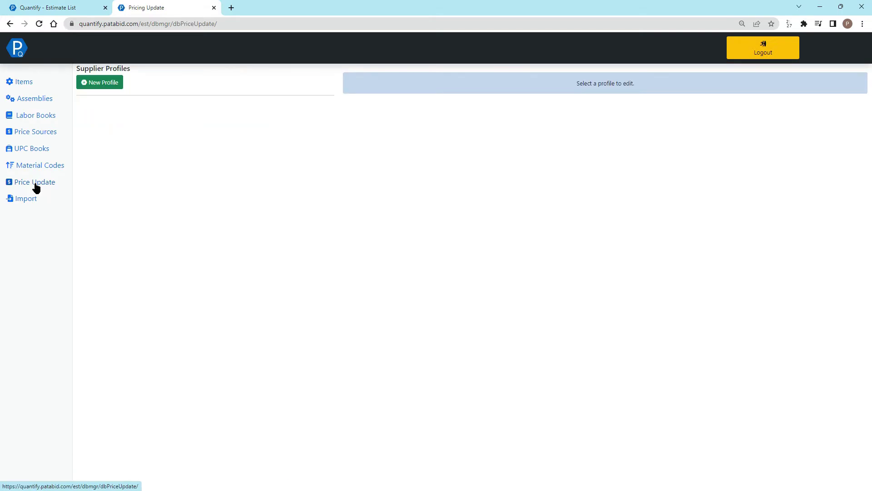
click(103, 86)
click(405, 81)
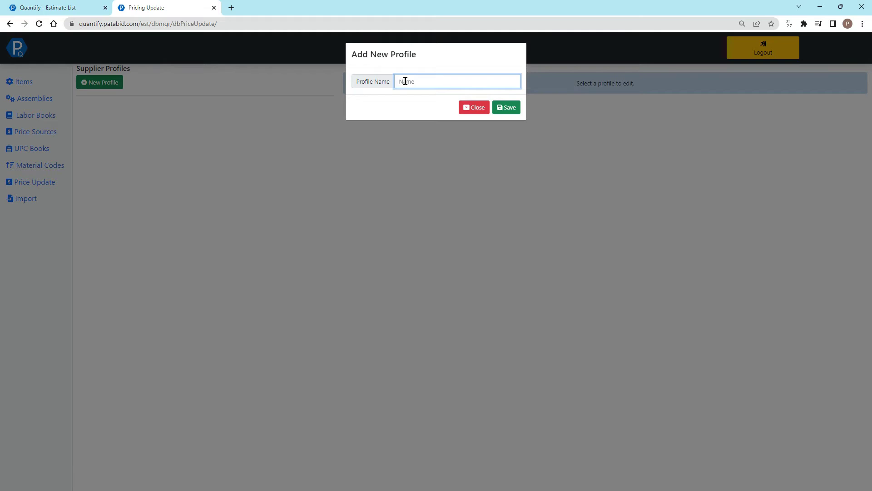
text(CES)
click(506, 111)
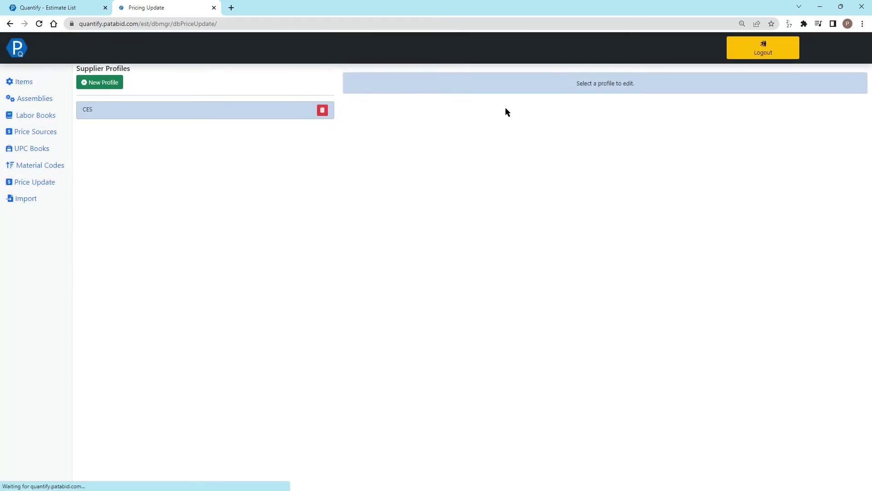
In the CES profile, enter company City Electric Supply and the contact's first and last name.
click(219, 115)
click(437, 111)
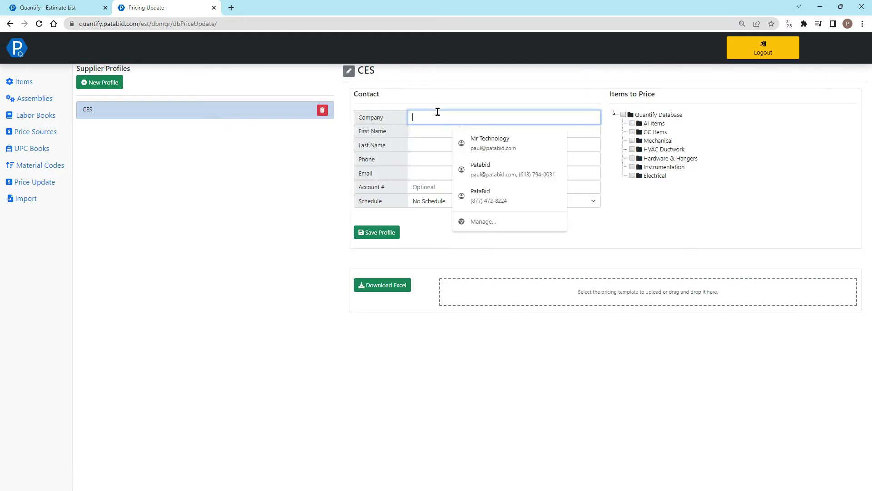
text(City )
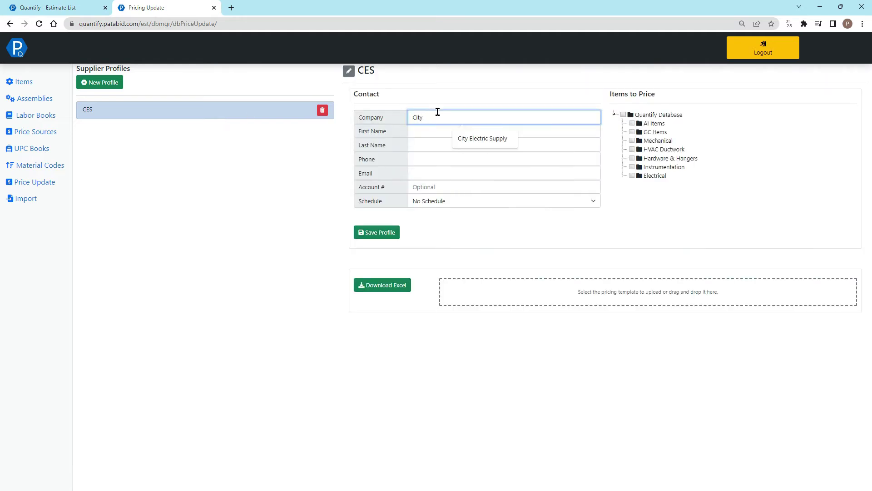
text(El)
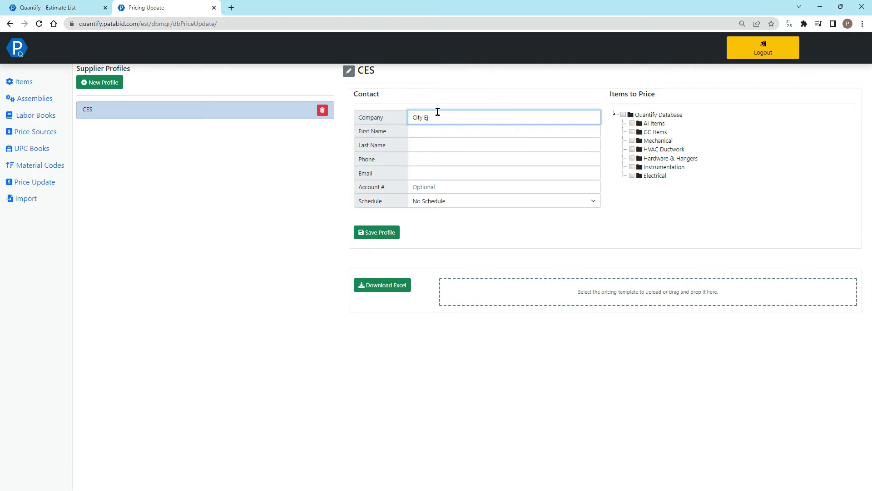
text(ectric Supply)
key(Tab)
text(John)
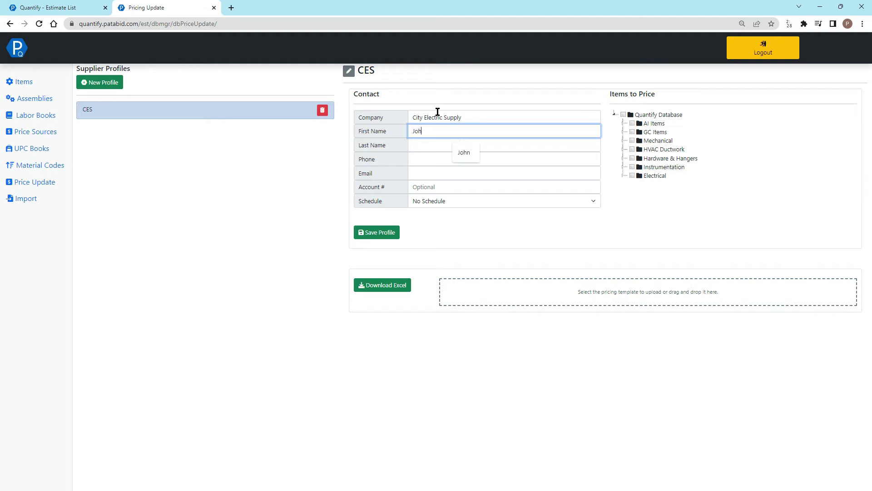
key(Tab)
text(Doe)
Add the contact's phone number, e-mail address and account number.
key(Tab)
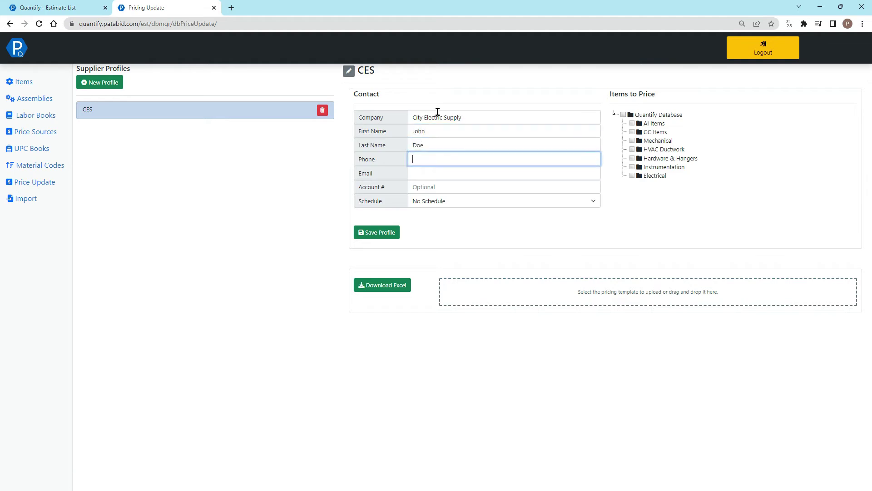
text(555-555-5555)
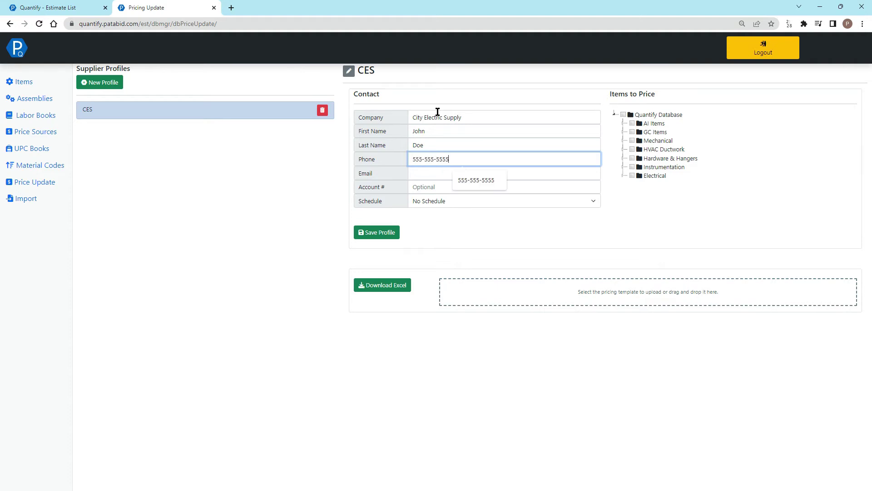
key(Tab)
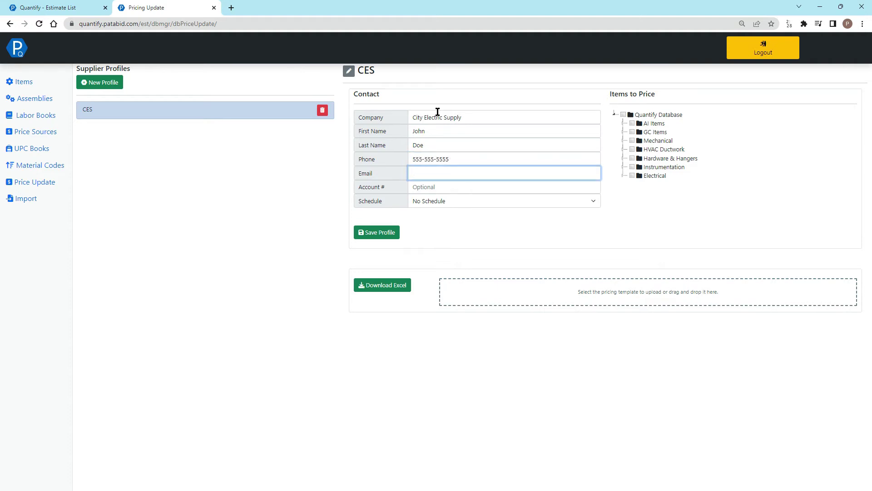
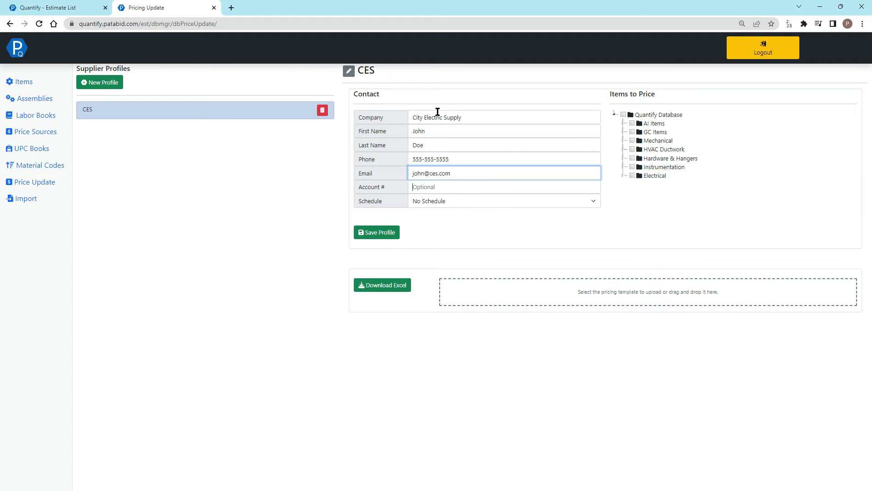
key(Tab)
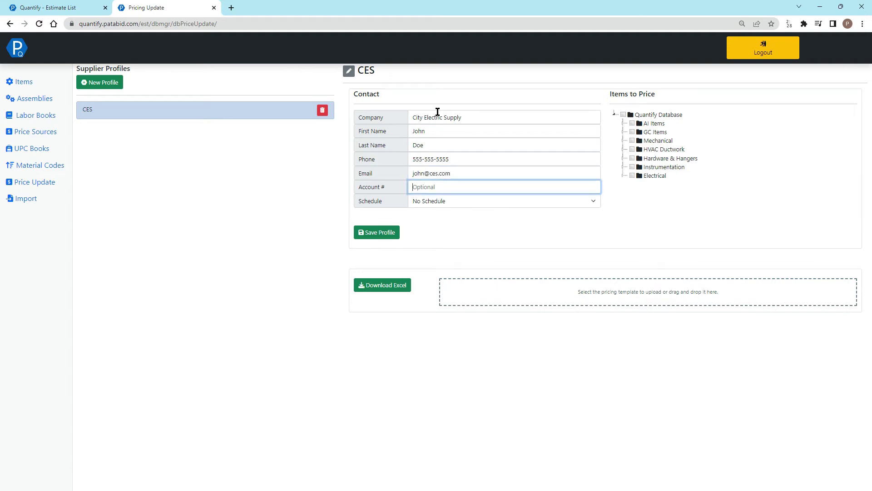
text(123456789)
Select Feeder, Branch Circuit and BX cables plus GRS/GRC and EMT conduit for pricing.
click(623, 176)
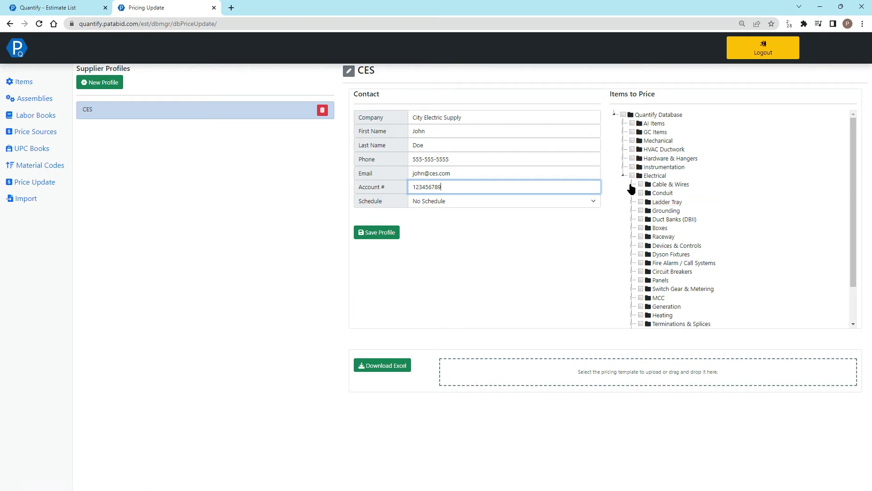
click(632, 185)
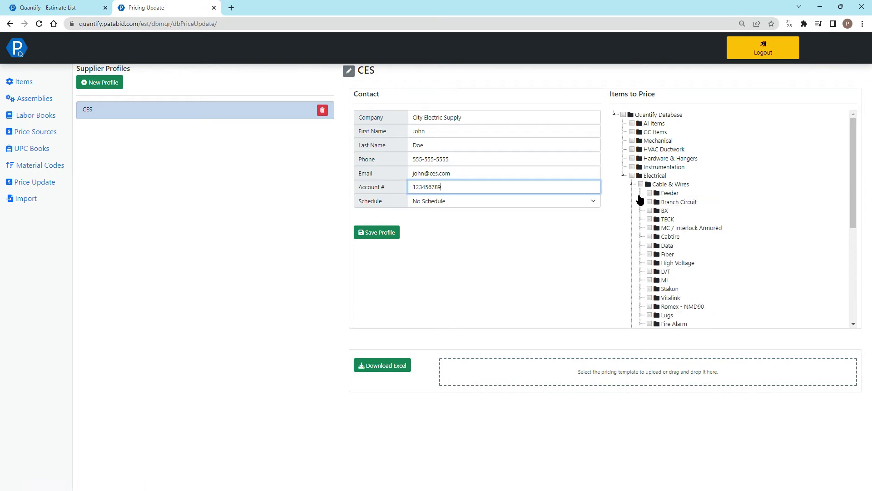
click(649, 193)
click(649, 201)
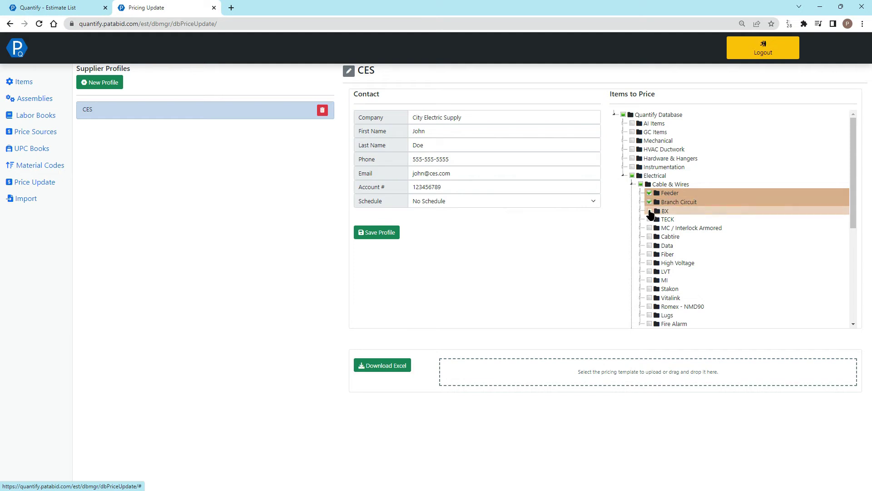
click(650, 211)
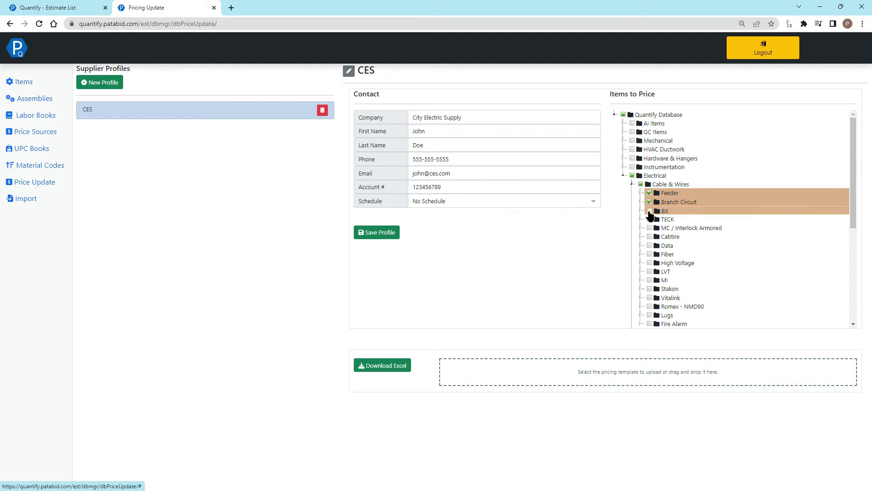
click(632, 185)
click(632, 193)
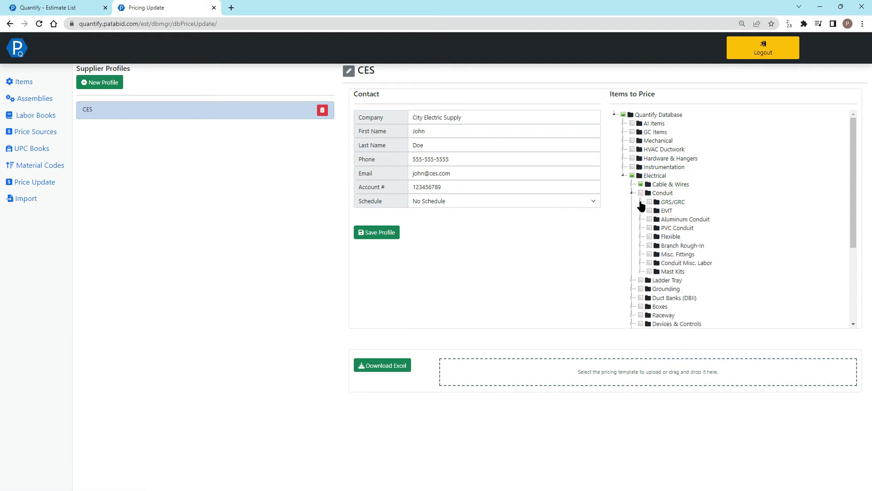
click(649, 202)
click(649, 211)
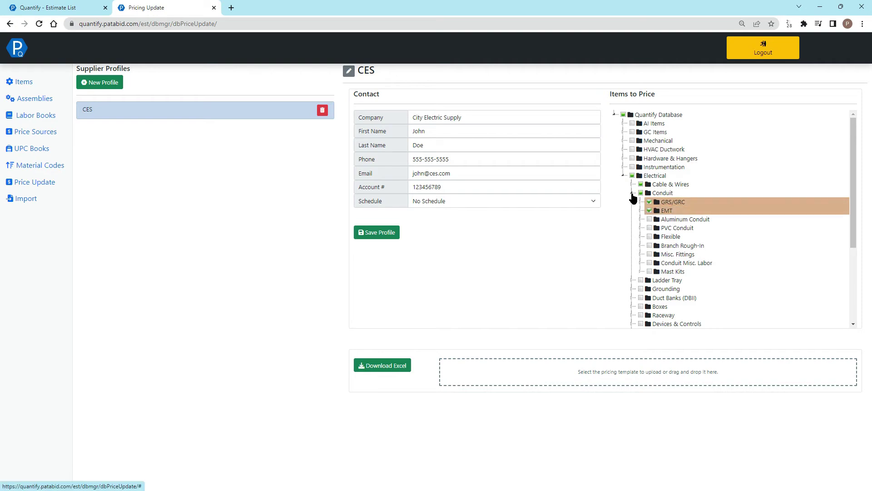
click(641, 220)
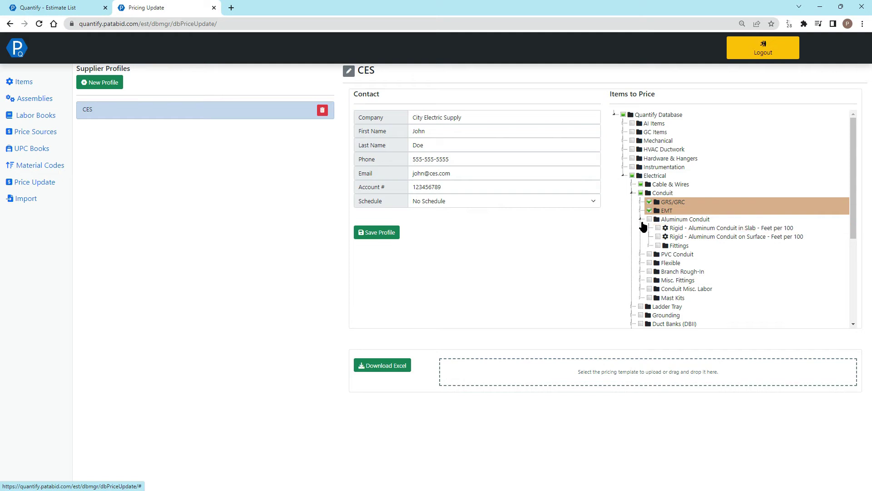
click(641, 220)
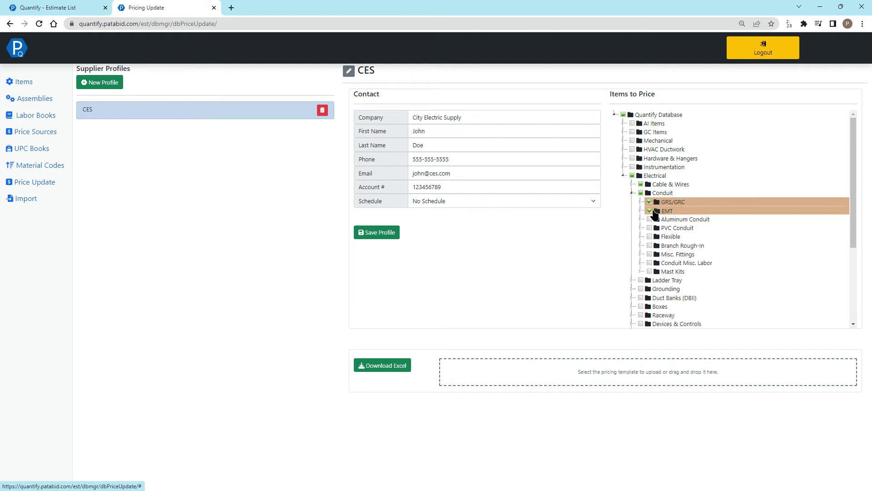
click(632, 194)
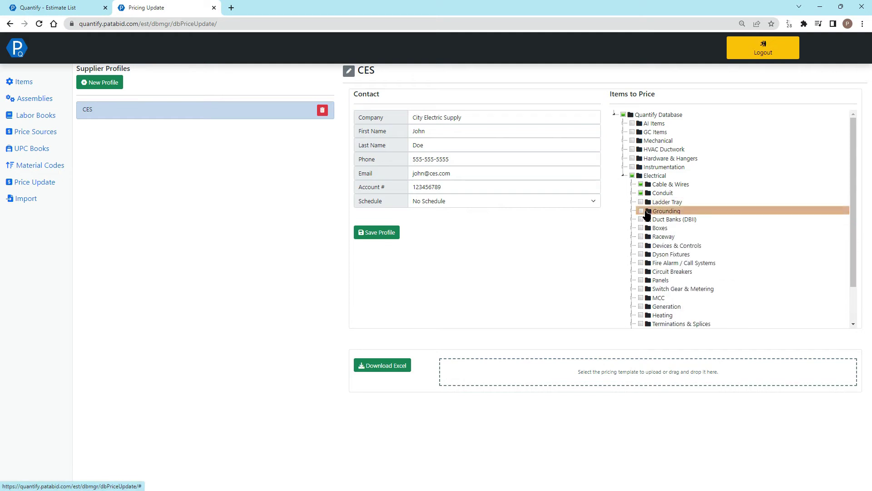
Save the CES profile, then download and open price_template_CES.xlsx.
click(389, 235)
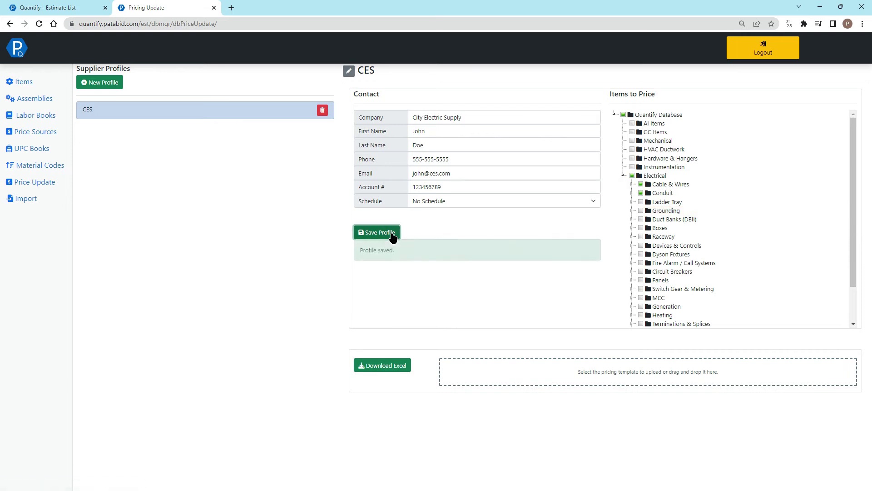
click(396, 367)
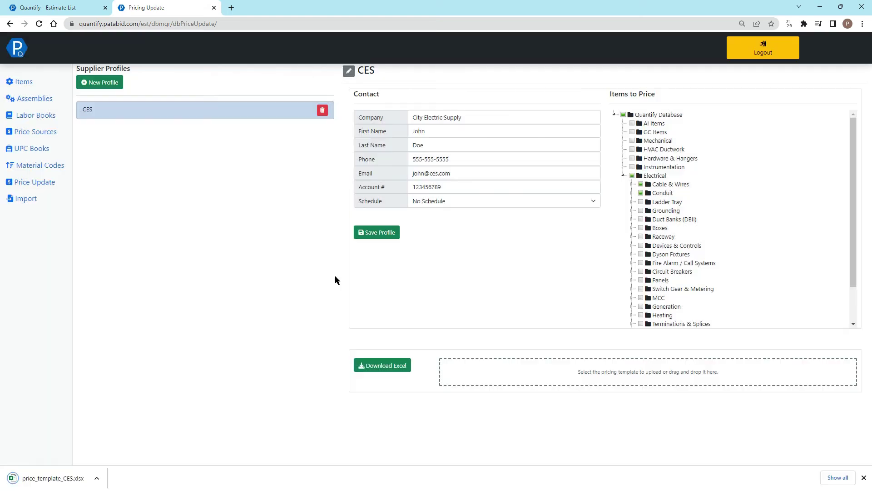
click(63, 477)
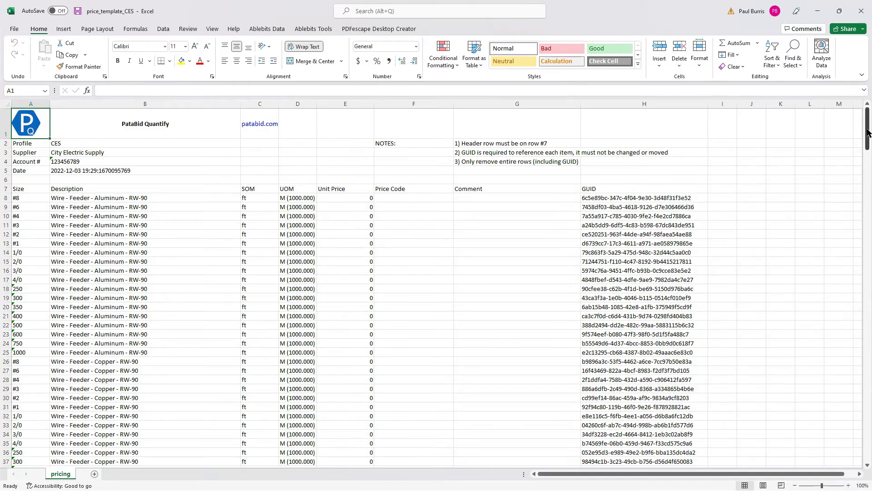
Enter unit prices 10, 11 and 12 in cells E8 to E10, then restore the Excel window.
drag(866, 133, 867, 134)
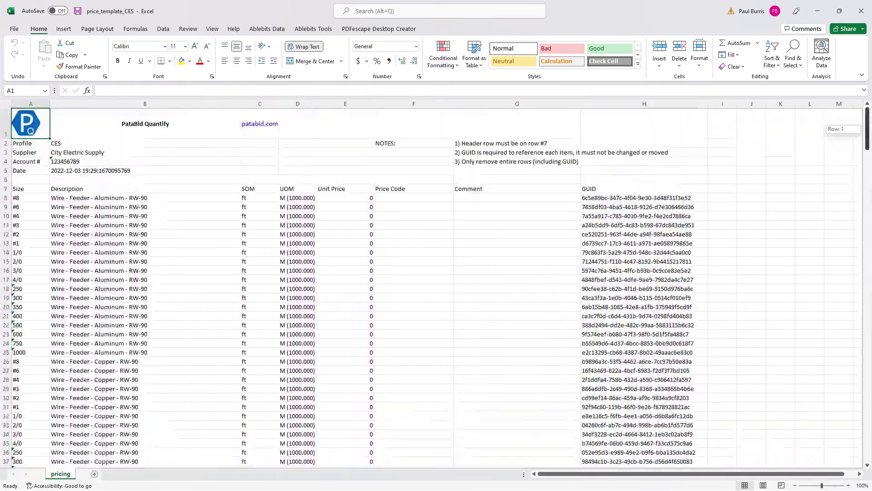
click(345, 104)
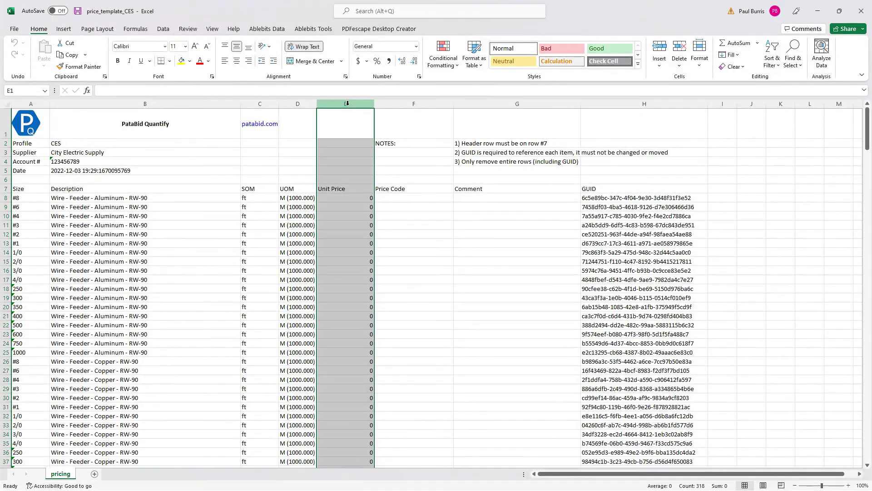
click(341, 198)
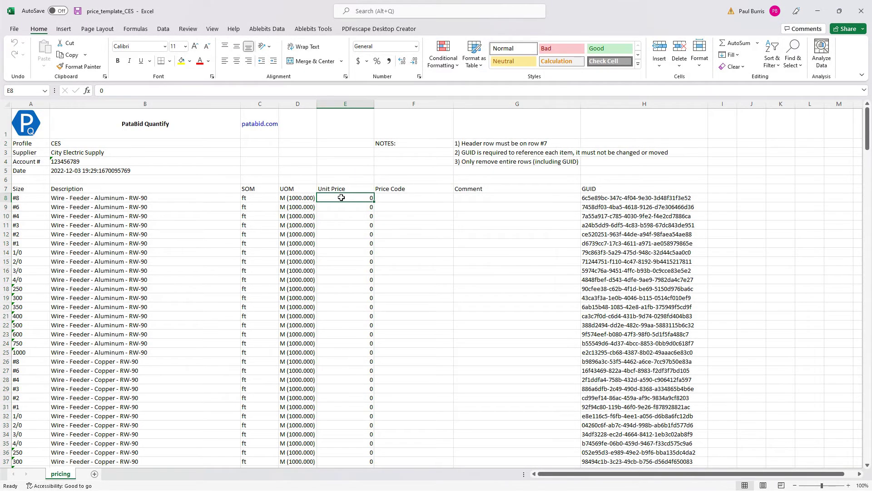
text(10)
key(Return)
text(11)
key(Return)
text(12)
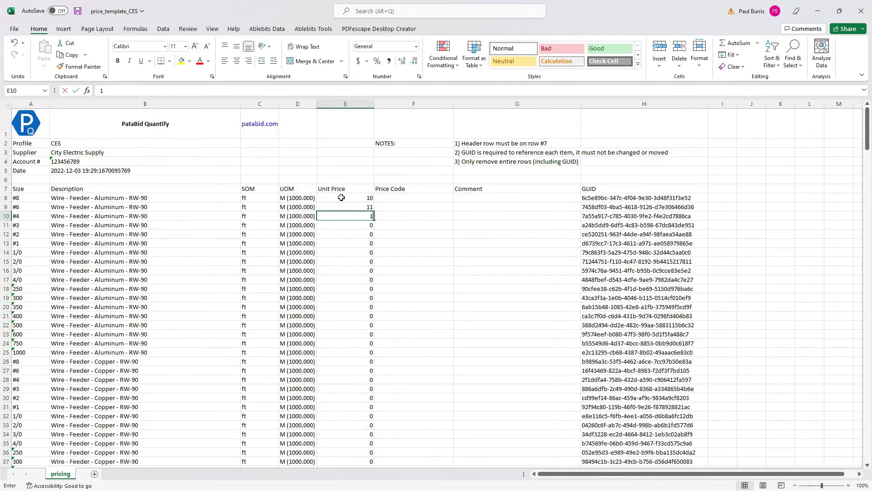
key(Return)
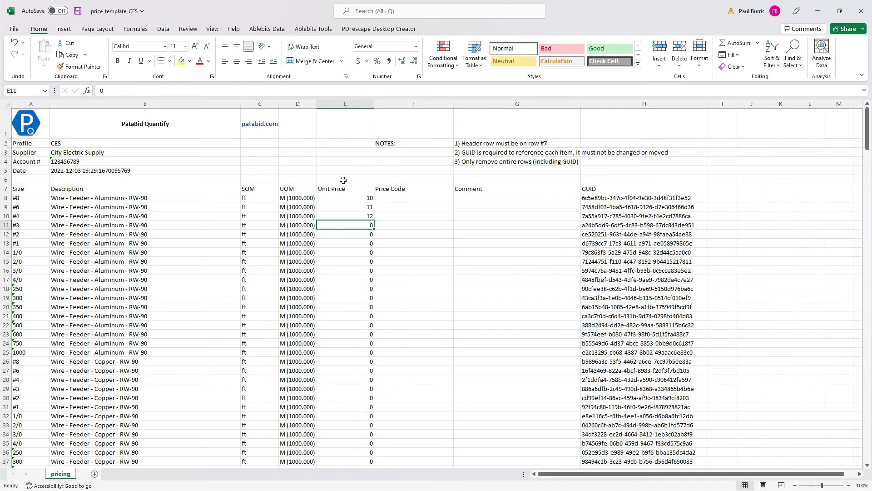
drag(284, 16, 870, 29)
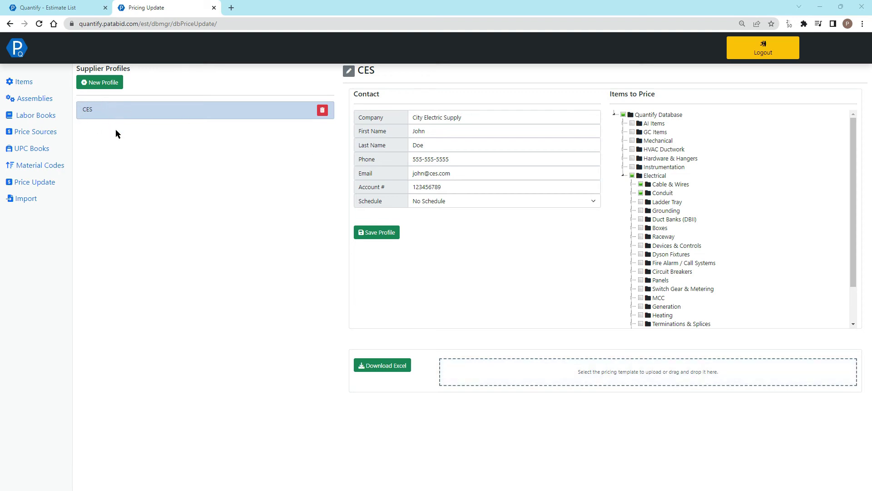
click(424, 206)
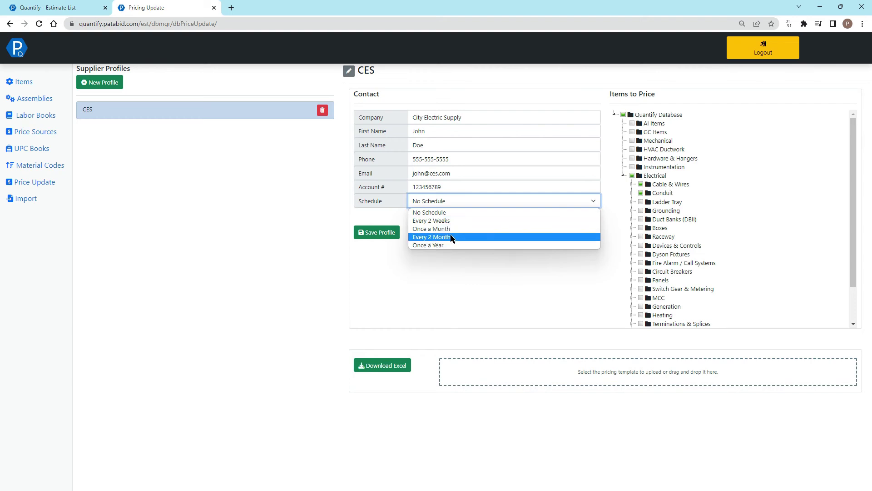
click(446, 266)
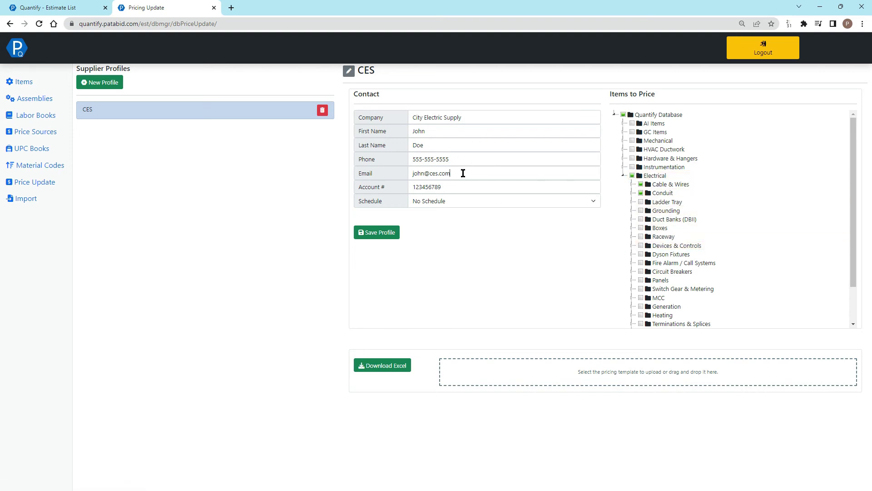
drag(470, 172, 391, 168)
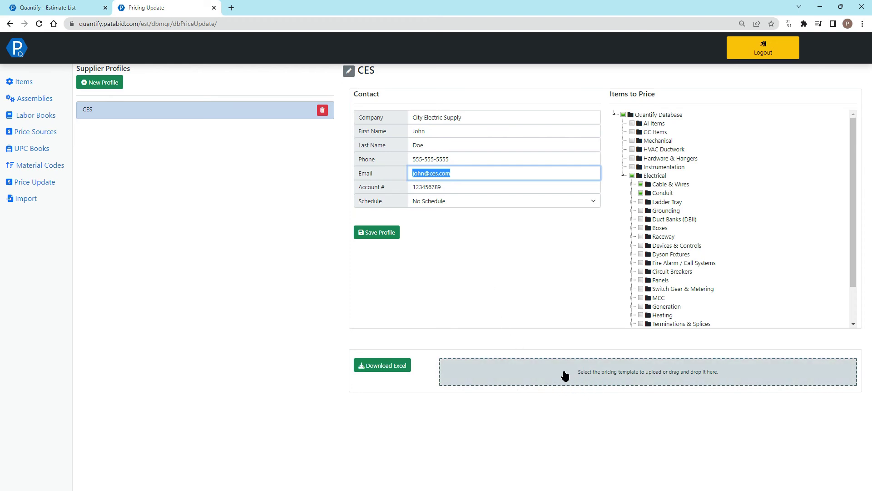
click(487, 340)
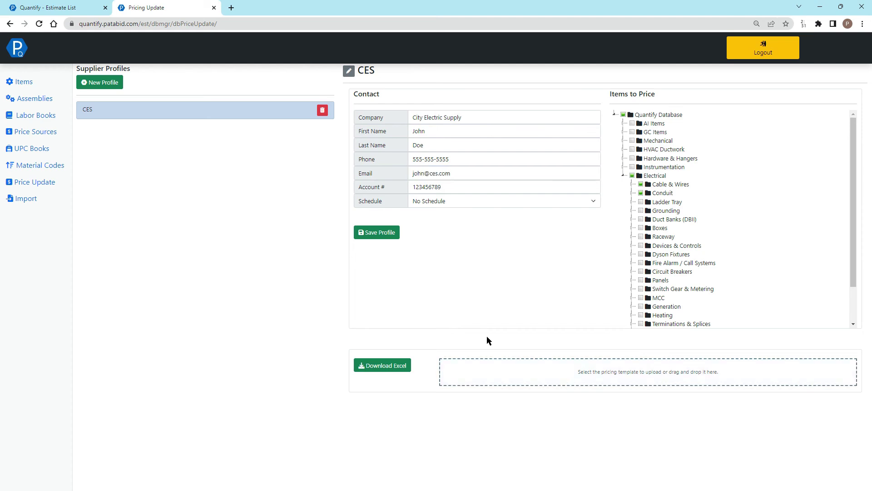
Set the Demo Estimate's price source to CES, then bring up the support request form.
click(69, 9)
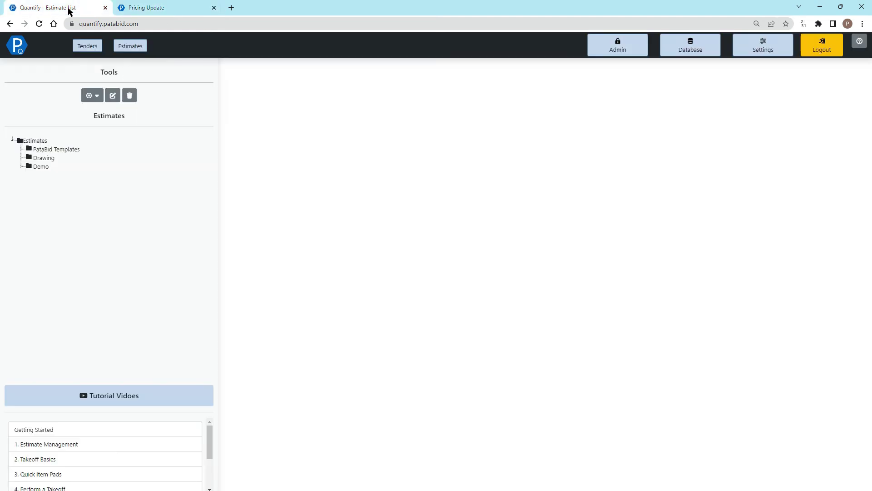
click(22, 167)
click(51, 176)
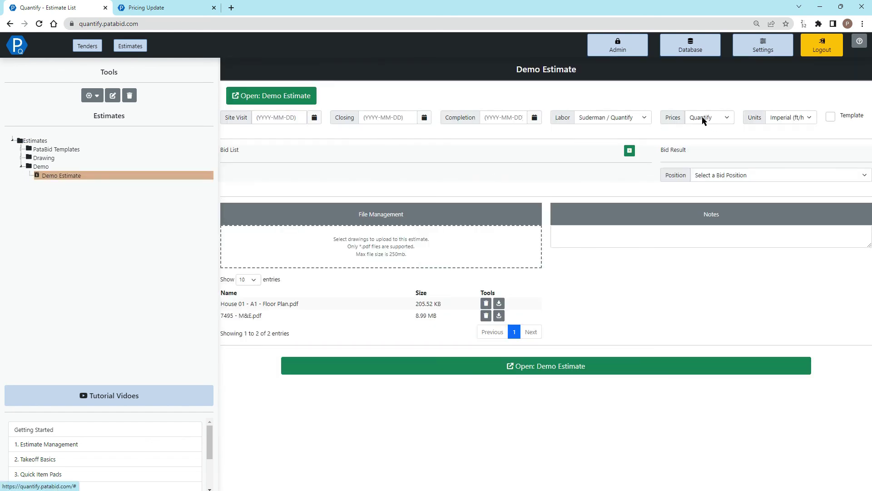
click(707, 119)
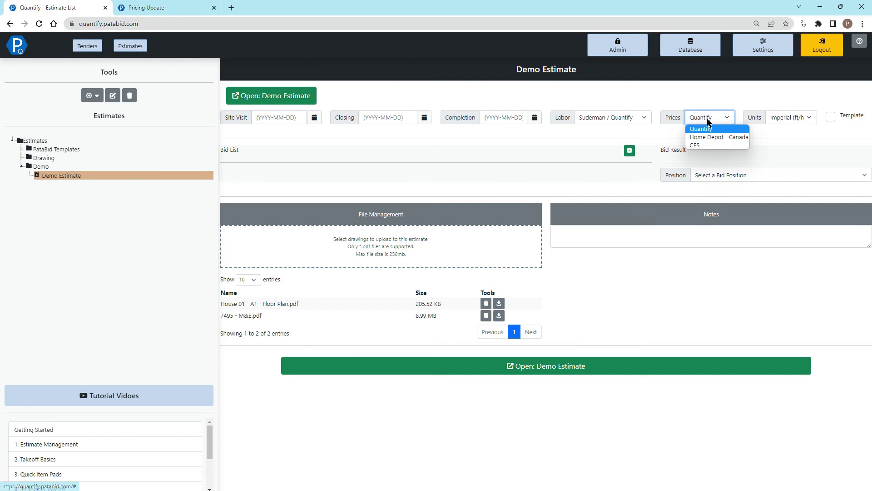
click(701, 144)
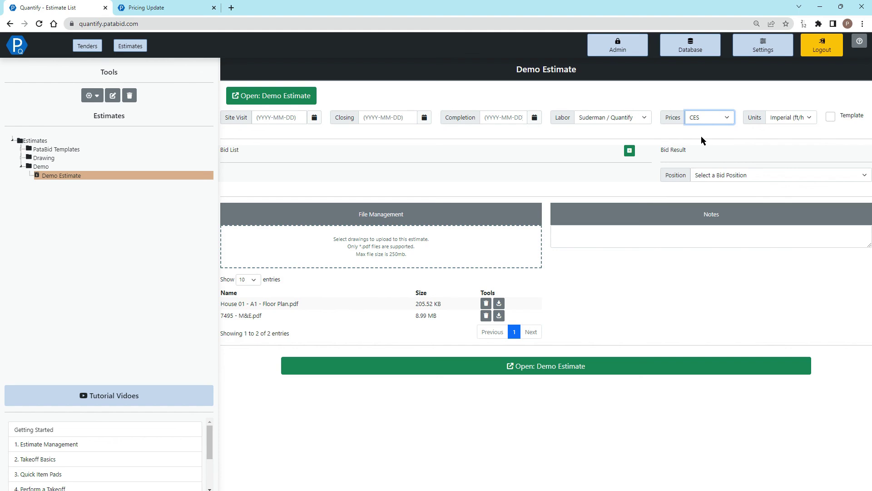
click(700, 121)
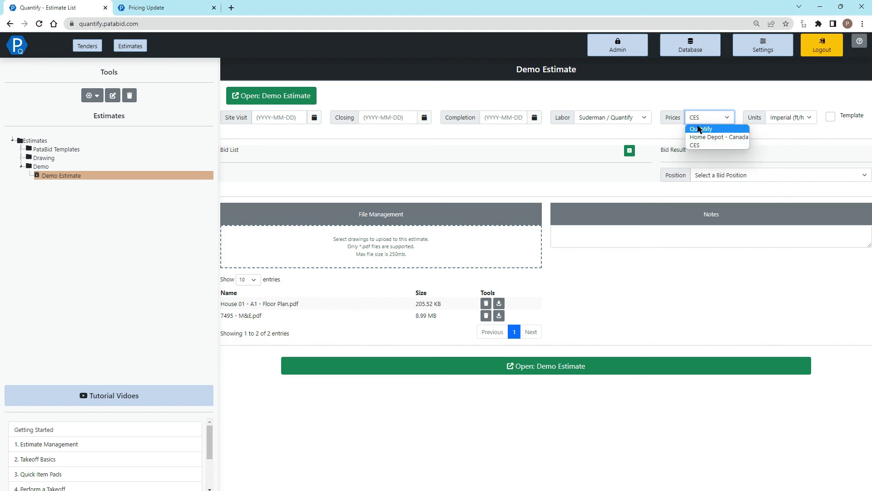
click(700, 104)
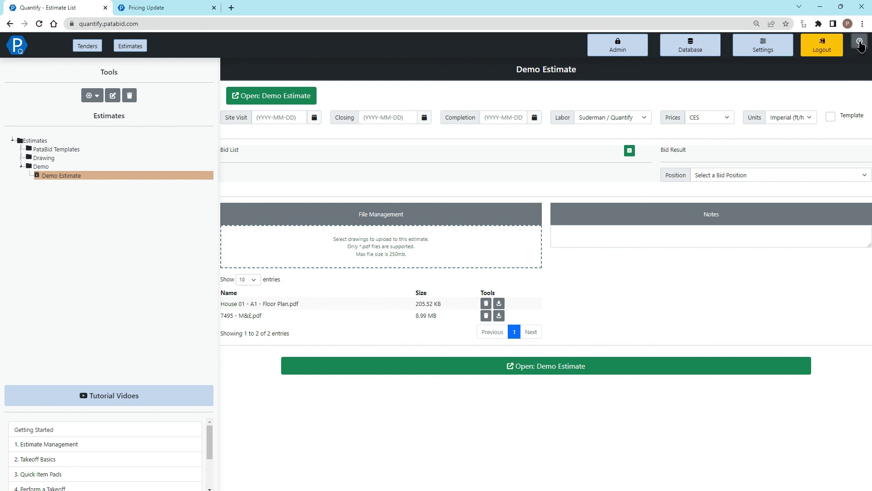
click(859, 42)
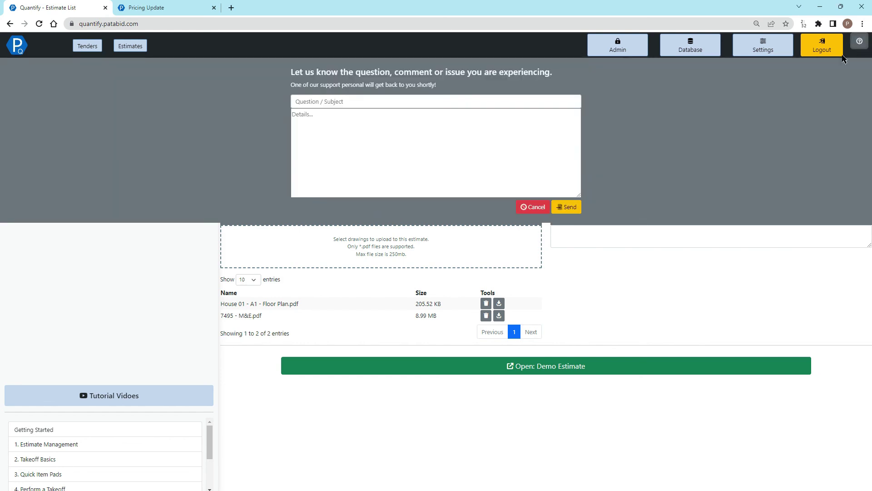